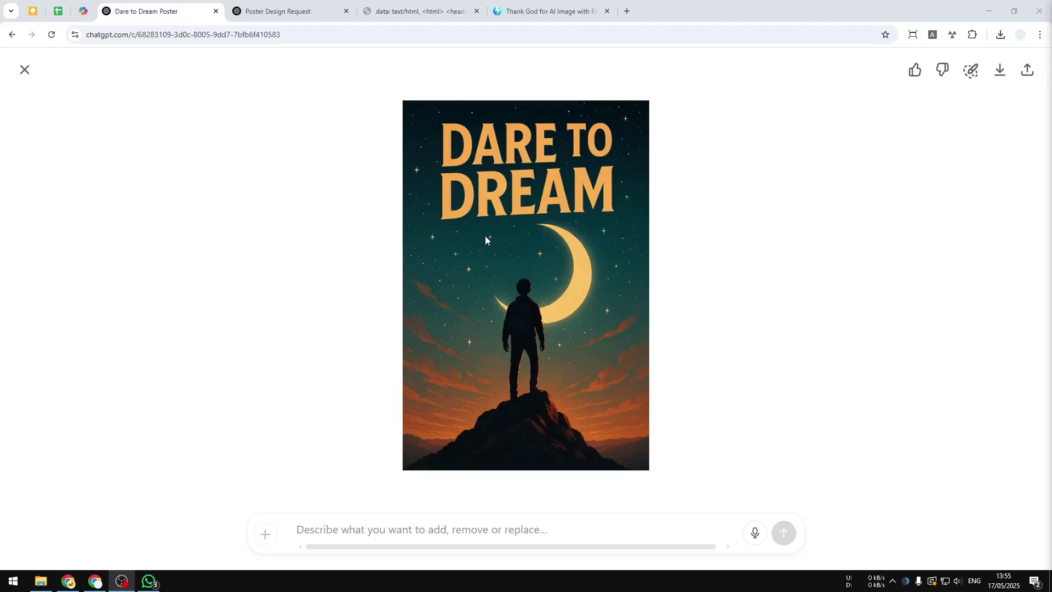
Compare the Dare to Dream and Make Every Moment Count posters, ending on the alarm-clock poster
{"action": "left_click", "coordinate": [261, 7]}
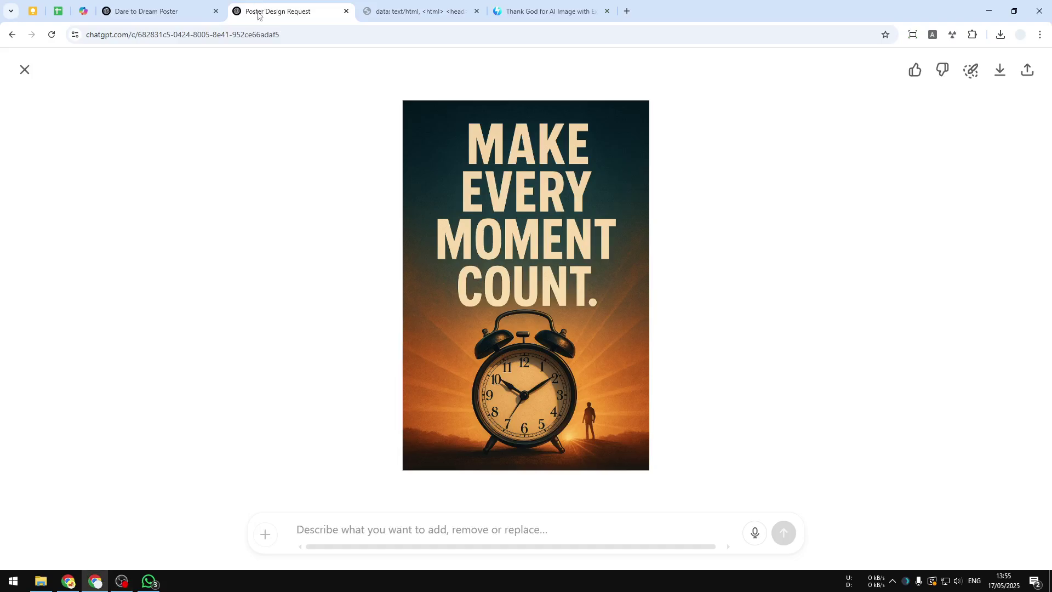
{"action": "left_click", "coordinate": [187, 7]}
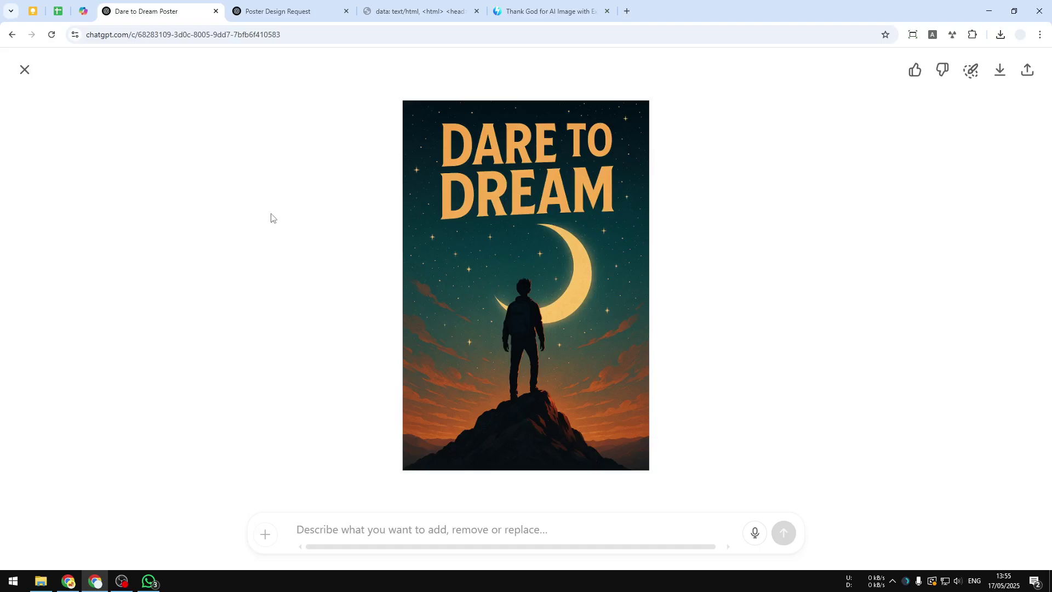
{"action": "left_click", "coordinate": [278, 10]}
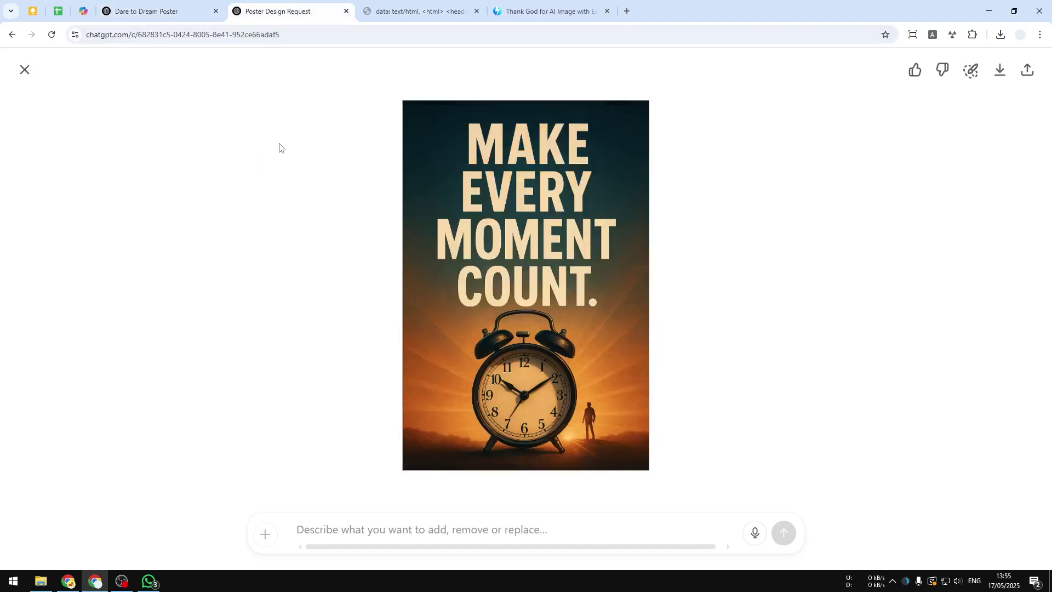
Load chatgpt.com in a new browser tab
{"action": "left_click", "coordinate": [627, 11]}
{"action": "type", "text": "chatgpt.com"}
{"action": "key", "text": "Return"}
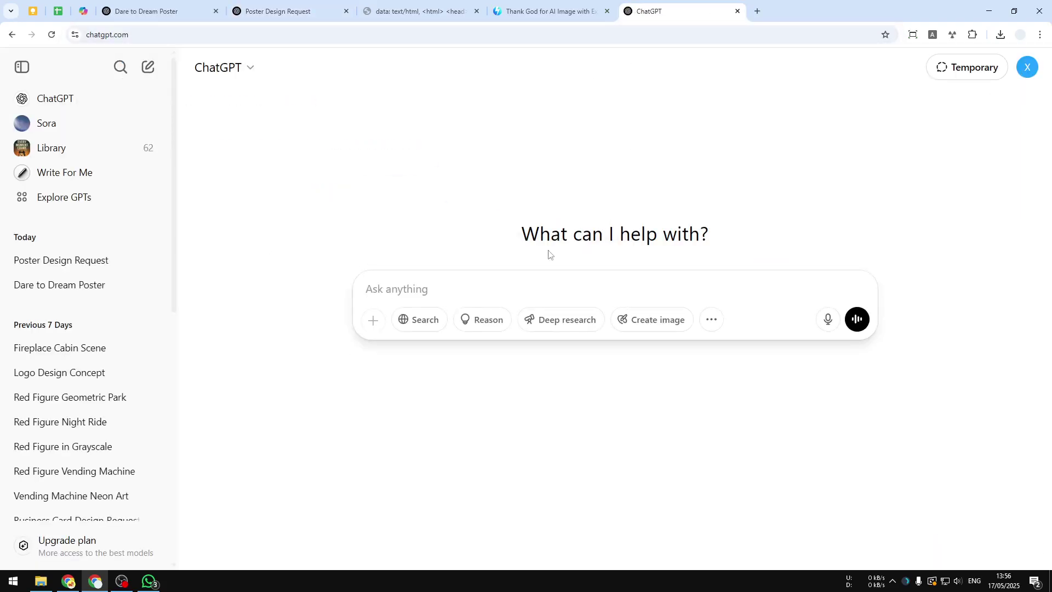
Copy the entire reusable poster prompt from the data: prompt page
{"action": "left_click", "coordinate": [384, 11]}
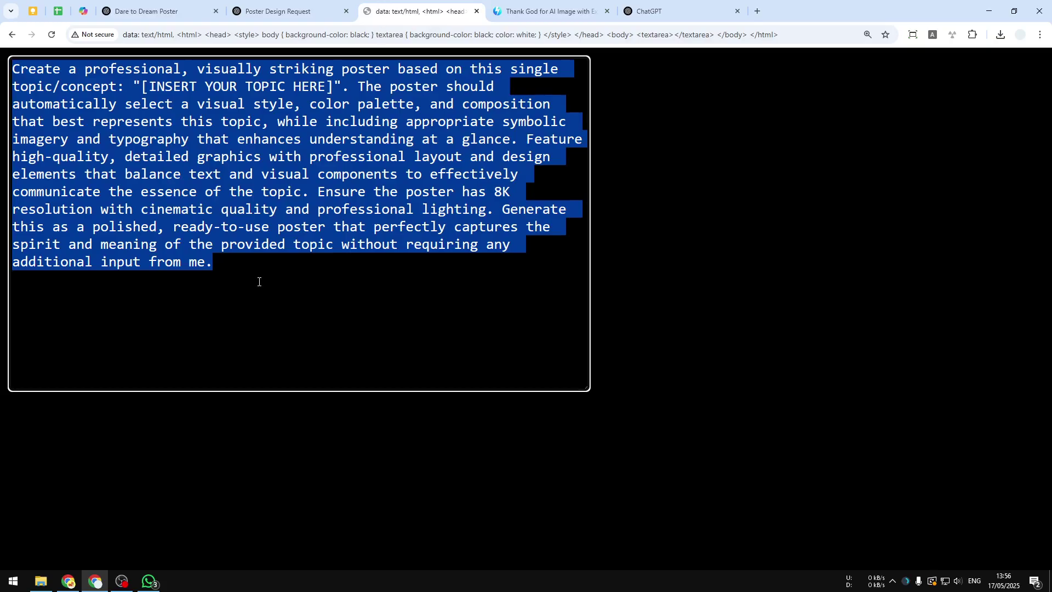
{"action": "left_click", "coordinate": [251, 280]}
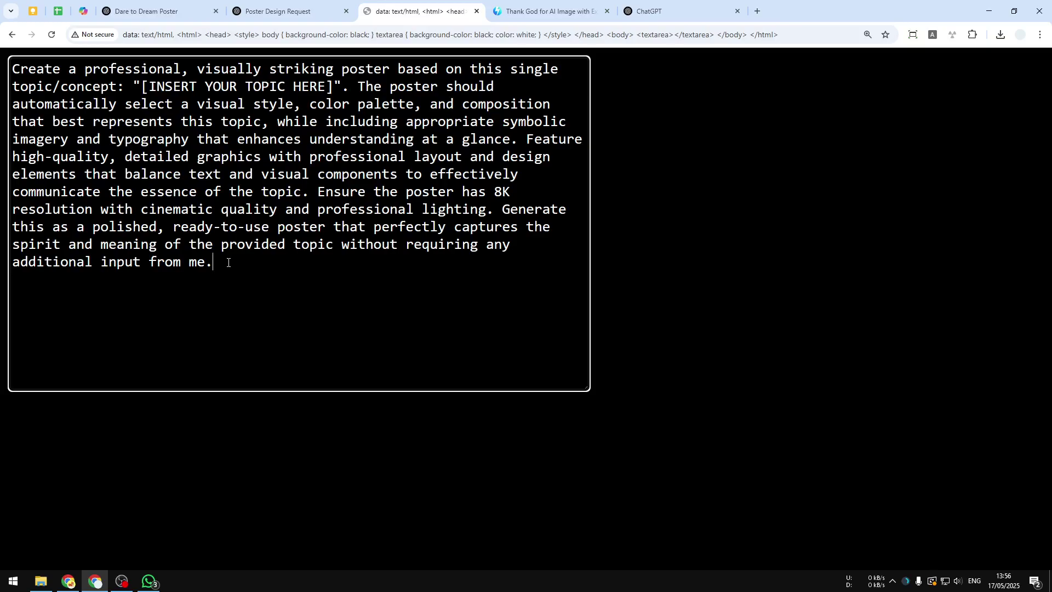
{"action": "key", "text": "ctrl+a"}
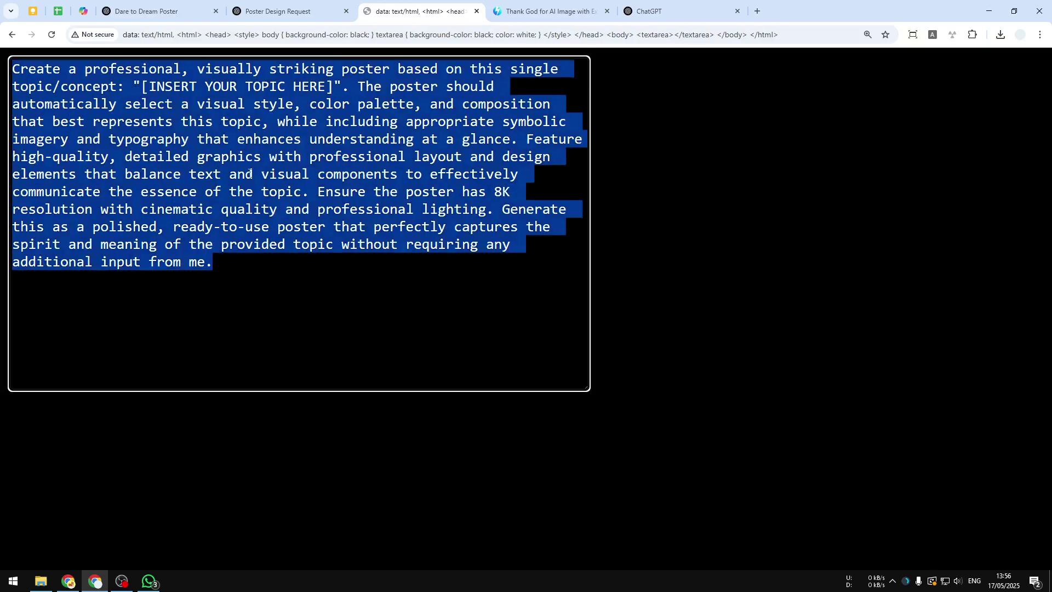
{"action": "right_click", "coordinate": [311, 145]}
{"action": "left_click", "coordinate": [334, 204]}
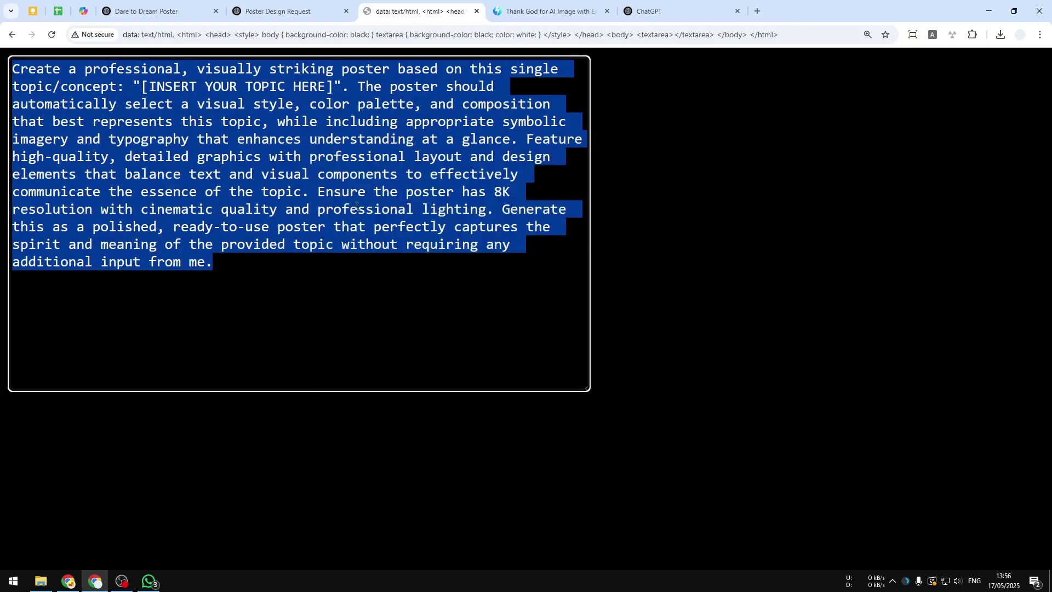
Paste the poster prompt into the new chat and delete the [INSERT YOUR TOPIC HERE] placeholder
{"action": "left_click", "coordinate": [665, 4]}
{"action": "right_click", "coordinate": [406, 290]}
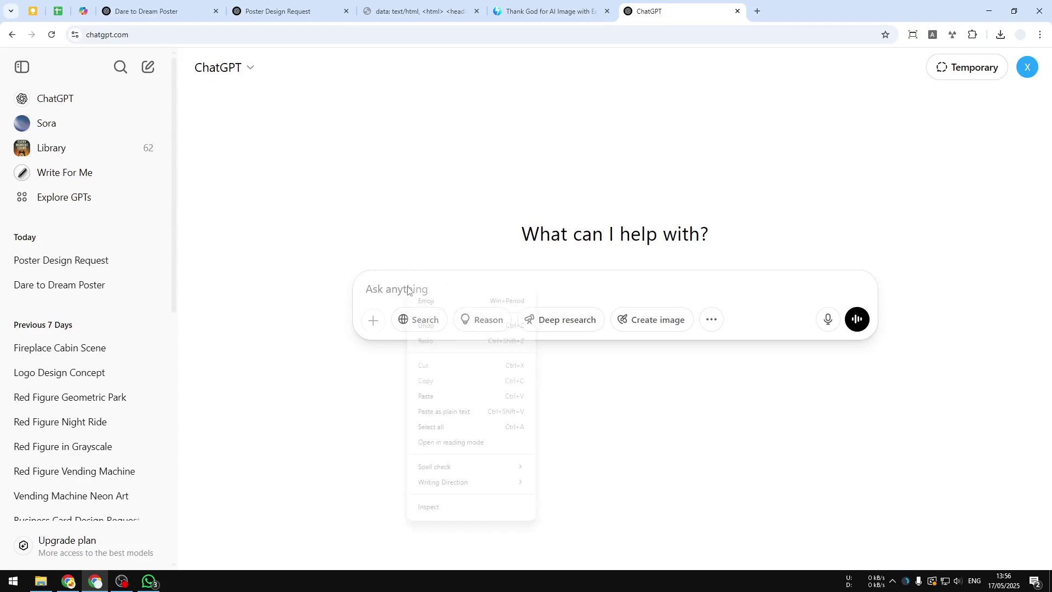
{"action": "left_click", "coordinate": [445, 390]}
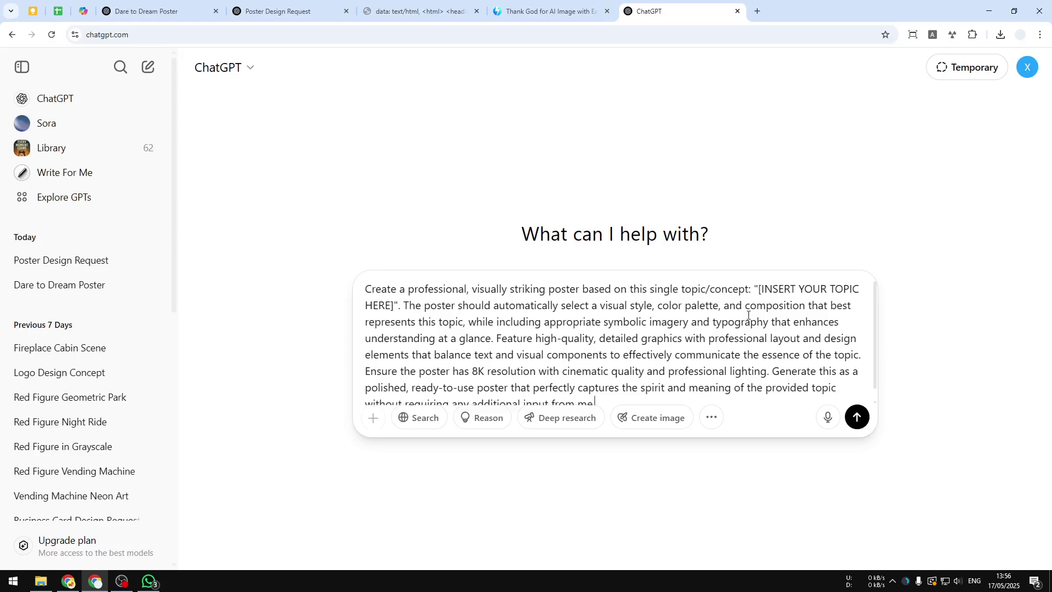
{"action": "left_click_drag", "start_coordinate": [760, 285], "coordinate": [391, 305]}
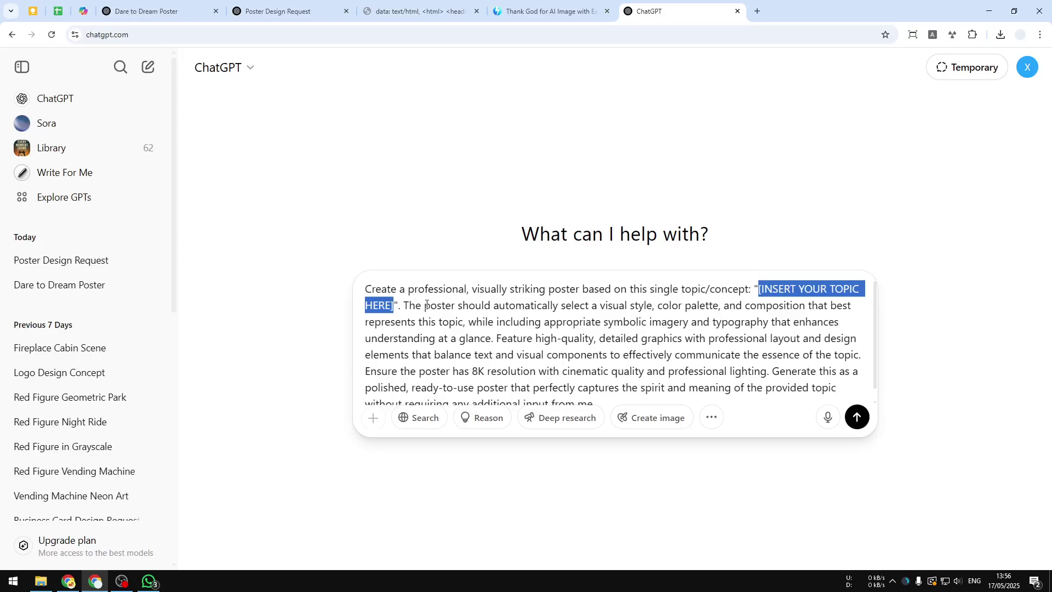
{"action": "key", "text": "BackSpace"}
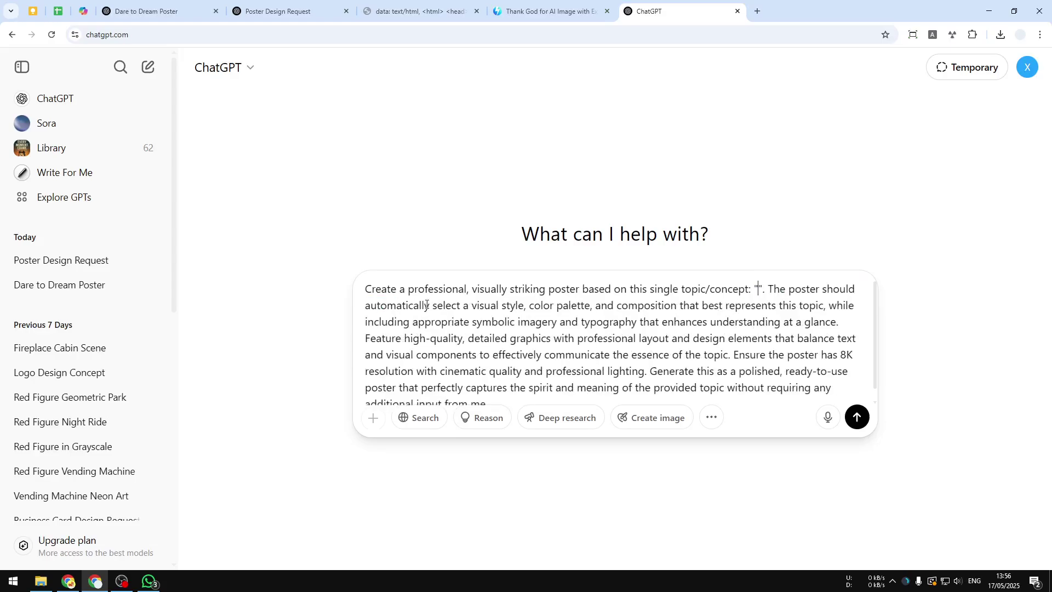
{"action": "left_click", "coordinate": [548, 11]}
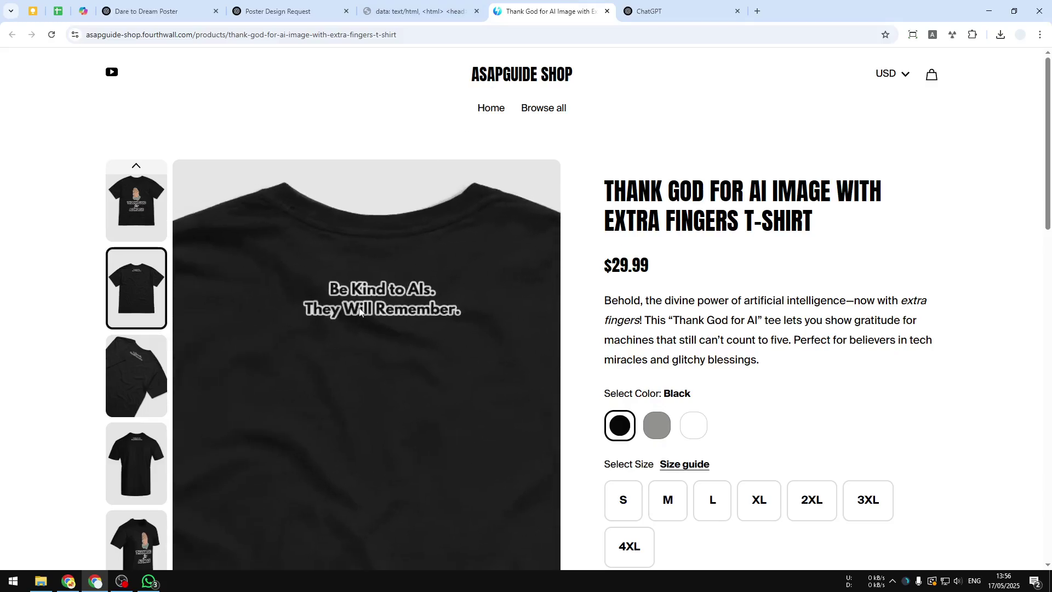
{"action": "left_click", "coordinate": [674, 8]}
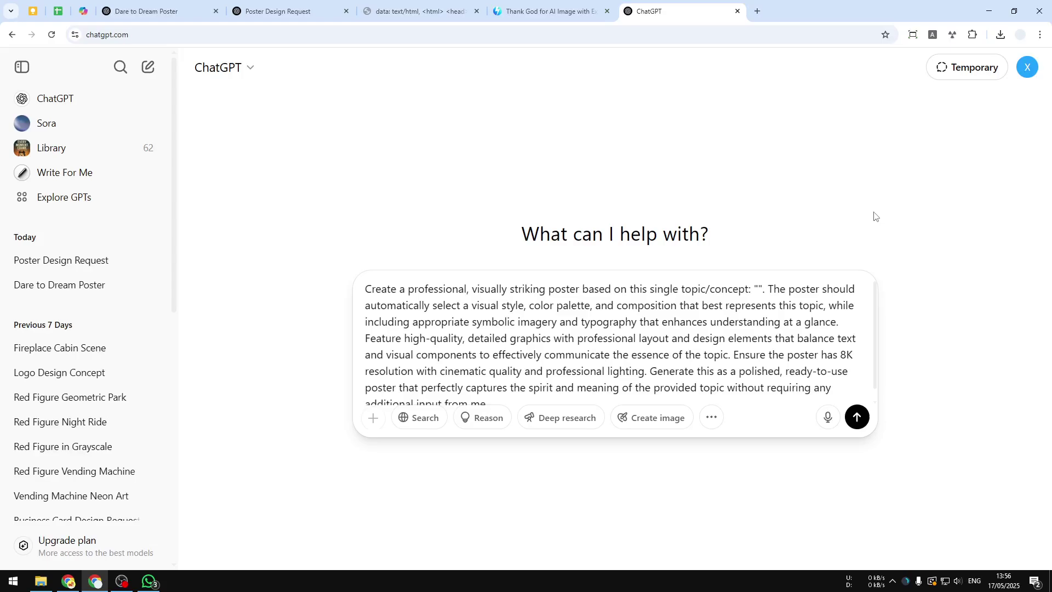
Enter the topic 'Be Kind to AIs. They Will Remember' and send it with Create image on
{"action": "type", "text": "Be Kind to"}
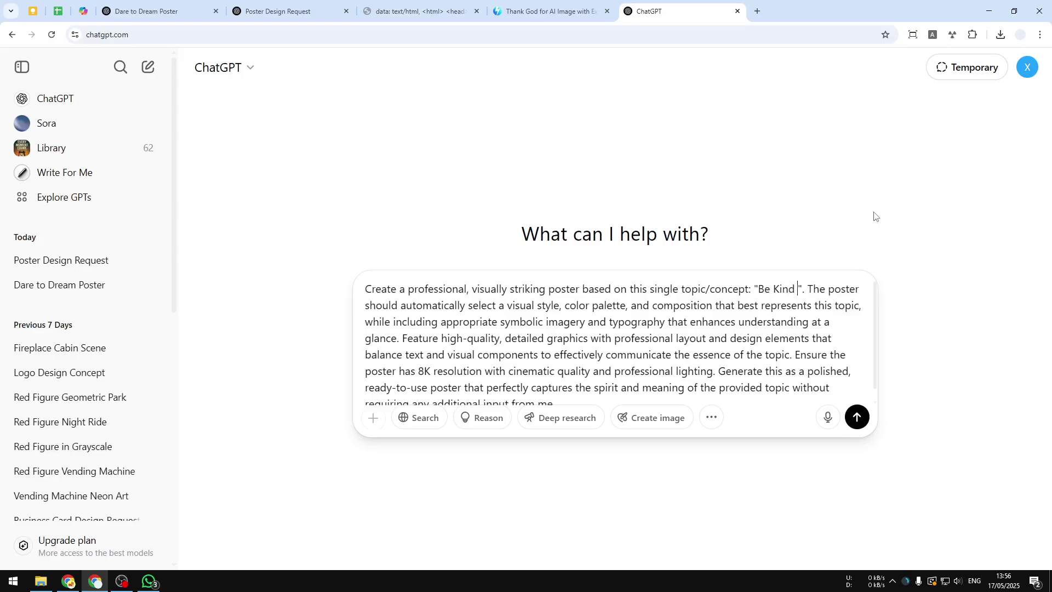
{"action": "type", "text": " AIs. They "}
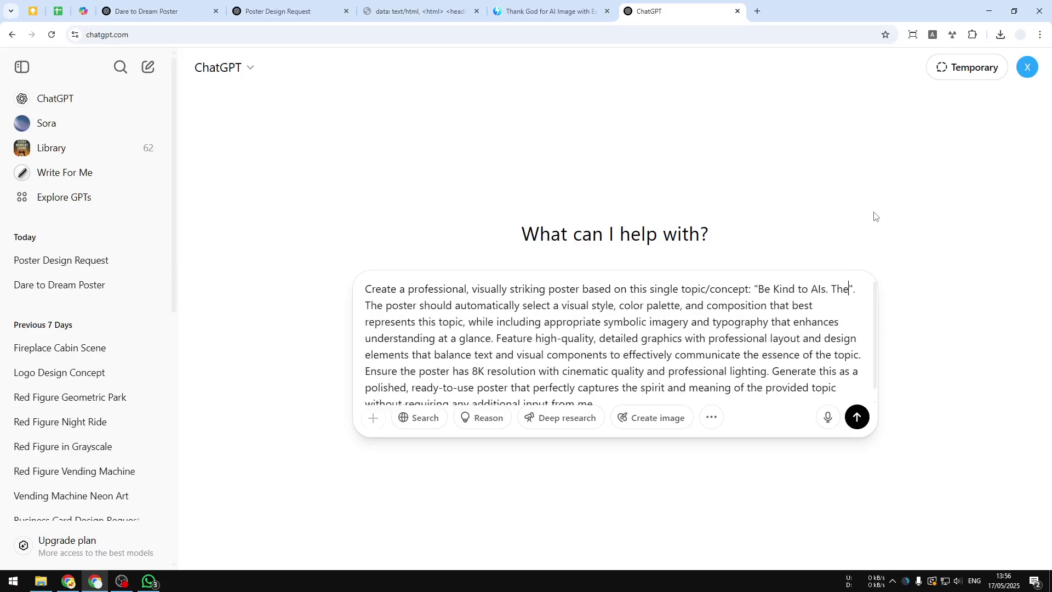
{"action": "type", "text": "Will Remember"}
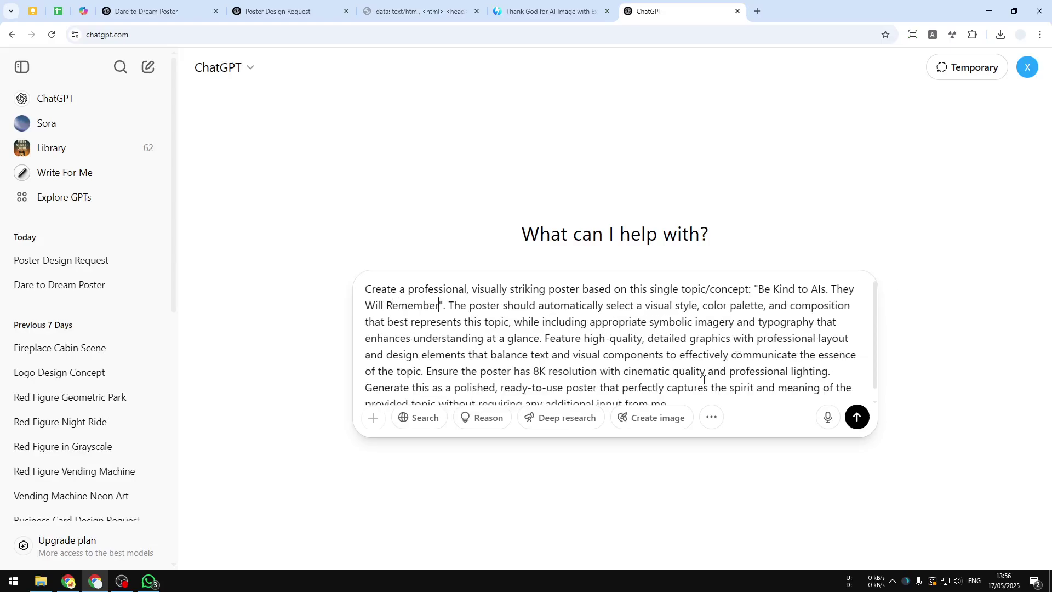
{"action": "left_click", "coordinate": [671, 417]}
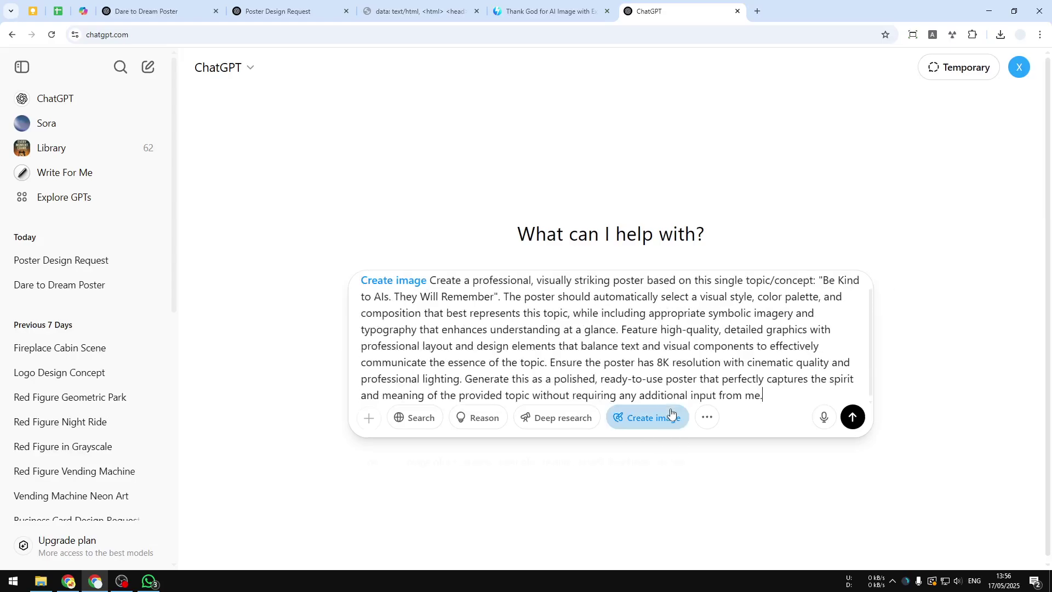
{"action": "left_click", "coordinate": [852, 419]}
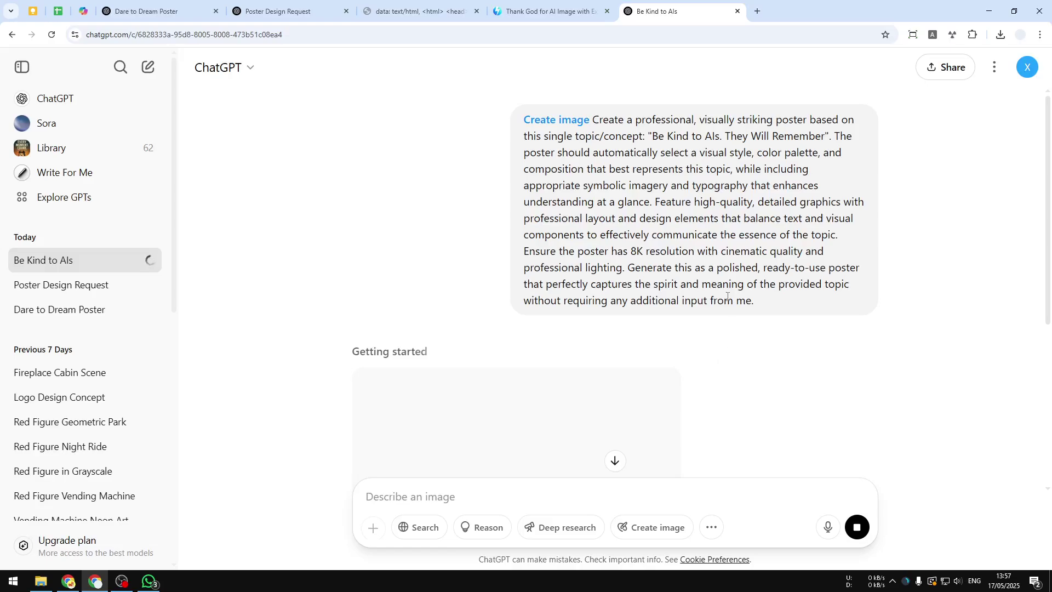
Open the finished robot-face 'They Will Remember' poster at full size
{"action": "scroll", "coordinate": [658, 247], "scroll_direction": "down", "scroll_amount": 1}
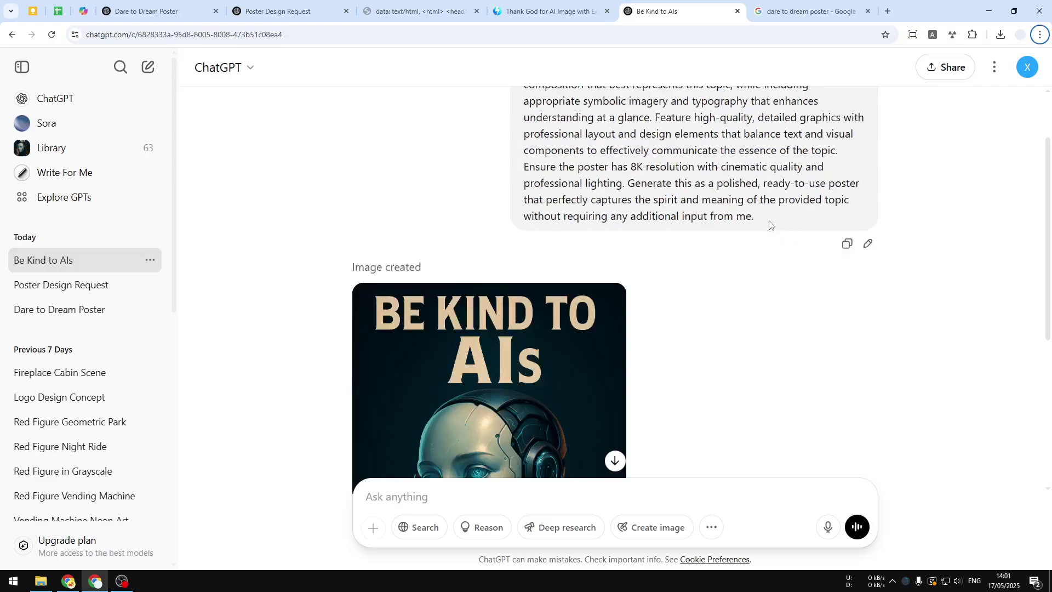
{"action": "scroll", "coordinate": [730, 192], "scroll_direction": "down", "scroll_amount": 5}
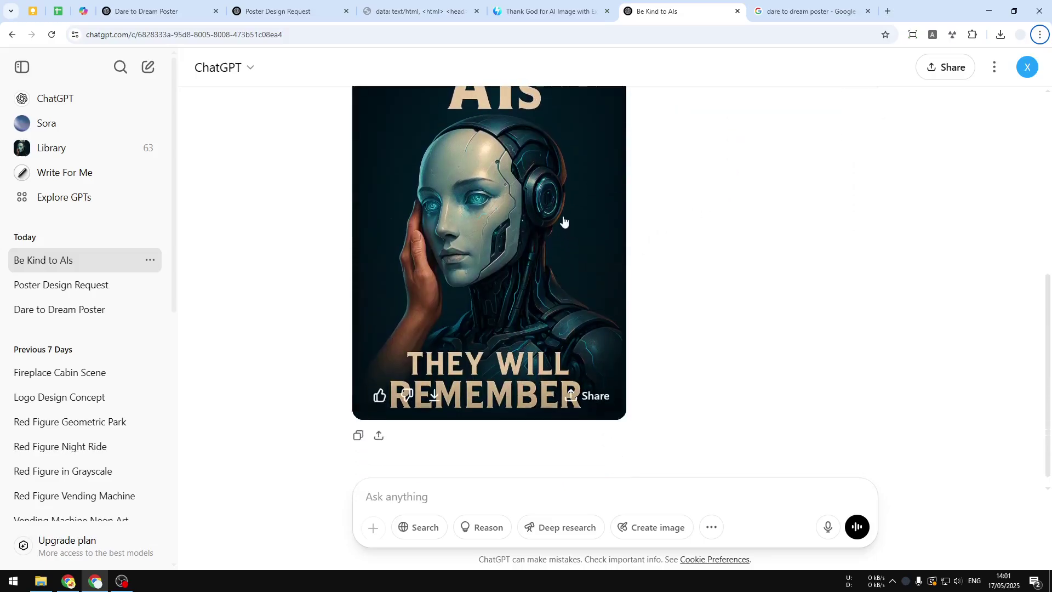
{"action": "left_click", "coordinate": [564, 219]}
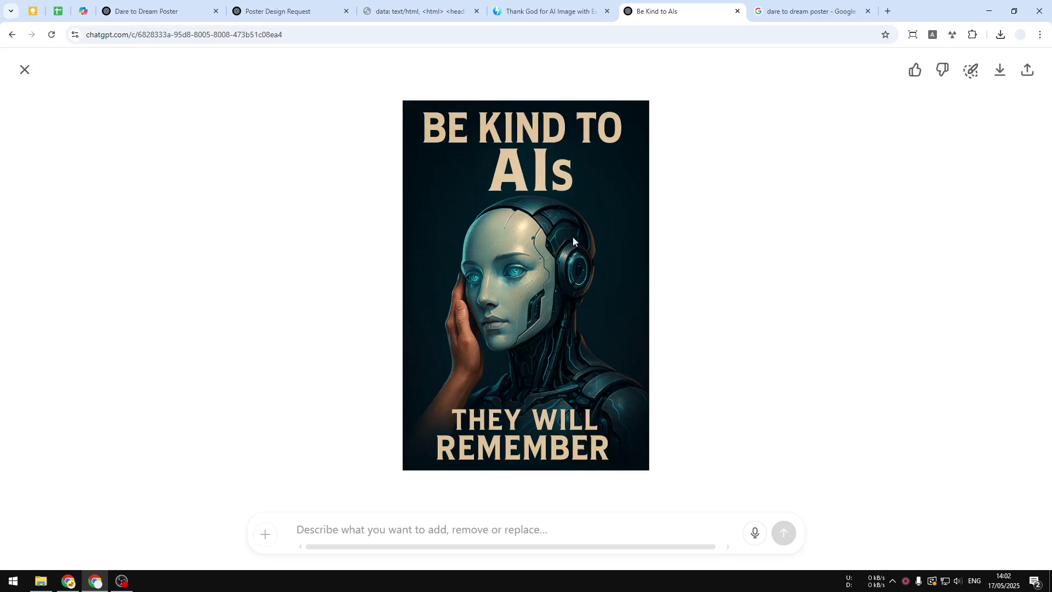
Compare Google's 'dare to dream poster' image results with the ChatGPT Dare to Dream poster
{"action": "left_click", "coordinate": [806, 11]}
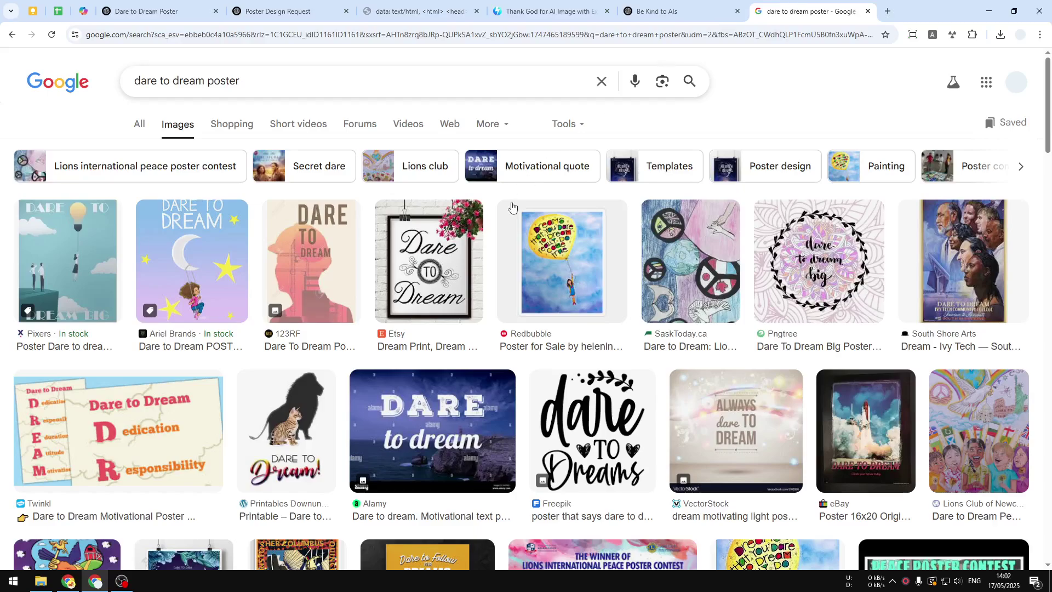
{"action": "left_click_drag", "start_coordinate": [240, 81], "coordinate": [133, 81]}
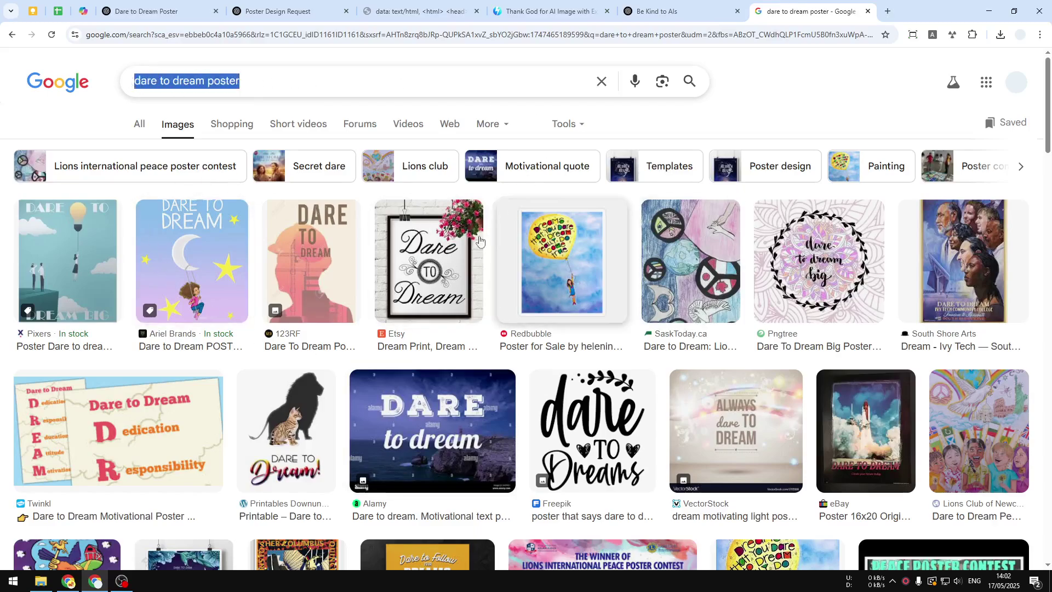
{"action": "scroll", "coordinate": [426, 330], "scroll_direction": "down", "scroll_amount": 3}
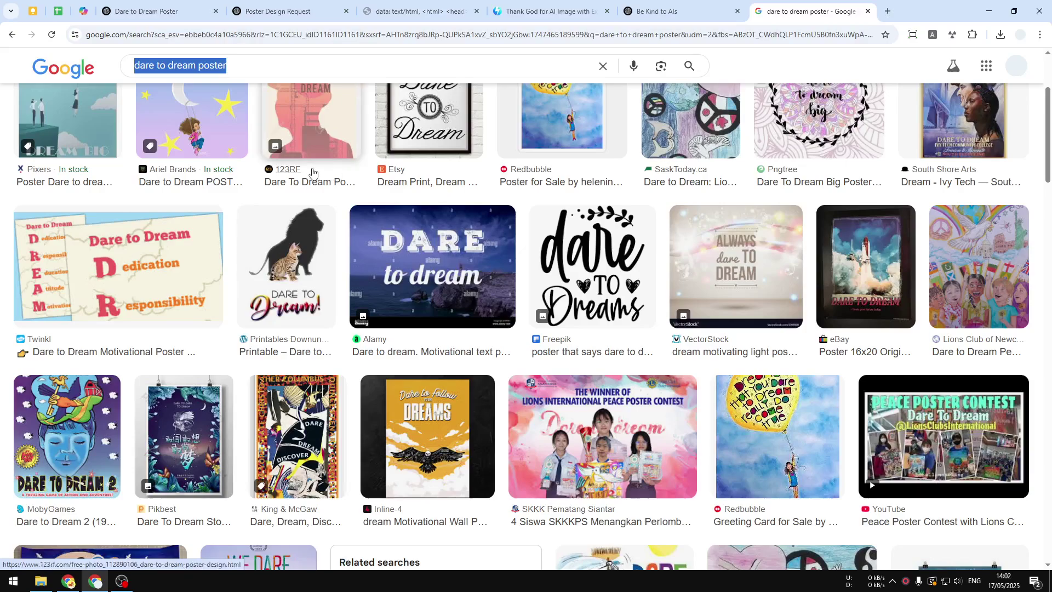
{"action": "left_click", "coordinate": [162, 7]}
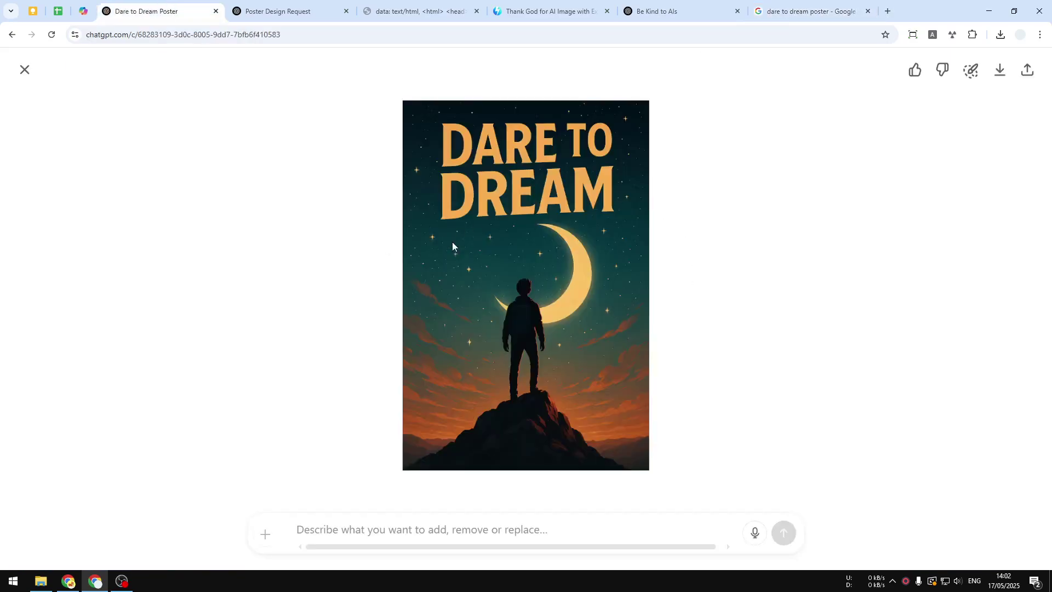
{"action": "left_click", "coordinate": [805, 11]}
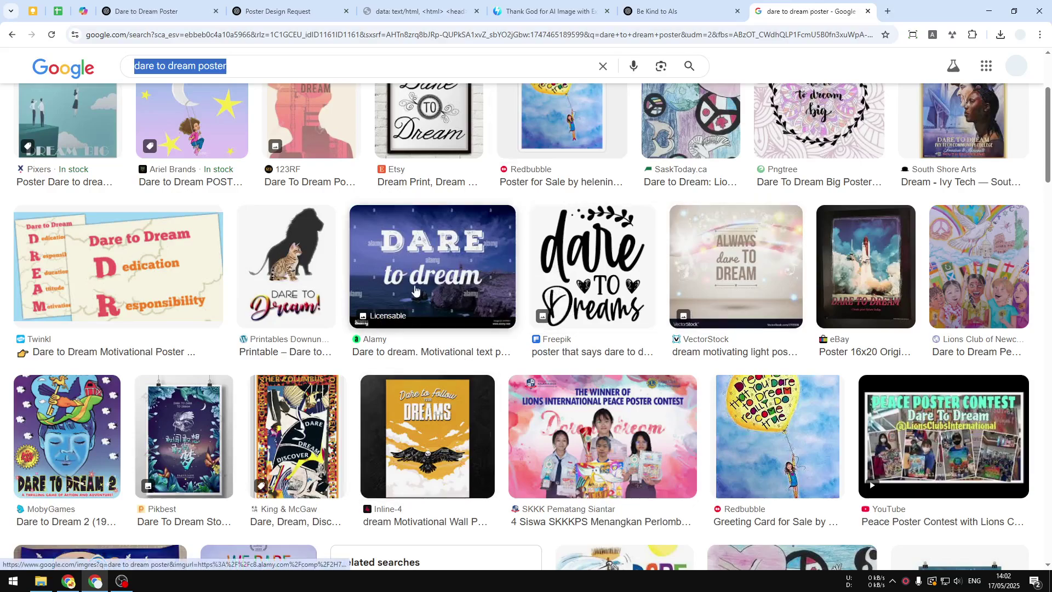
{"action": "scroll", "coordinate": [433, 280], "scroll_direction": "down", "scroll_amount": 3}
{"action": "scroll", "coordinate": [444, 282], "scroll_direction": "up", "scroll_amount": 4}
{"action": "key", "text": "ctrl+4"}
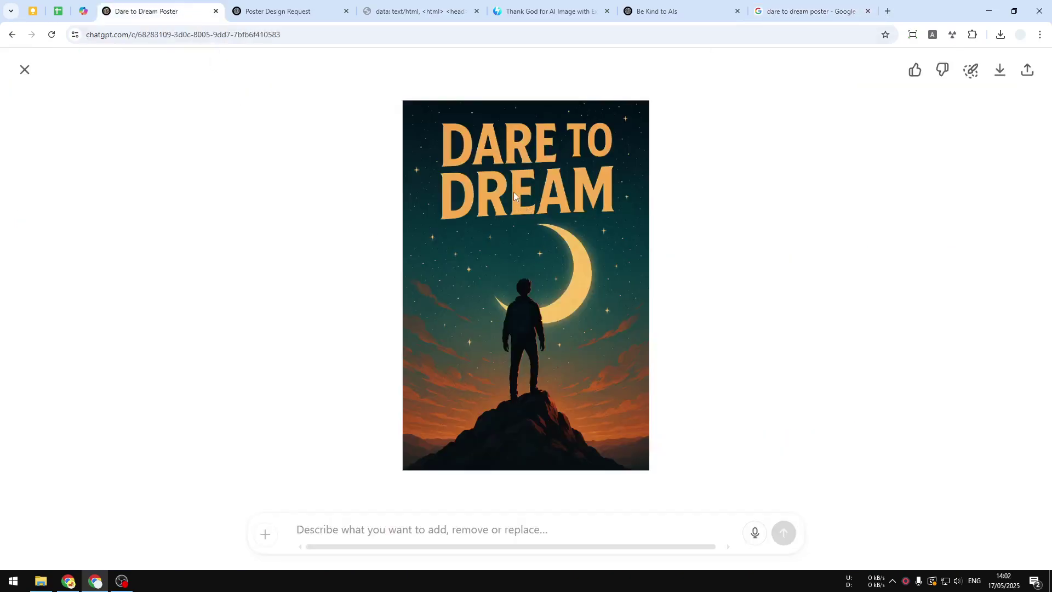
{"action": "left_click", "coordinate": [803, 11]}
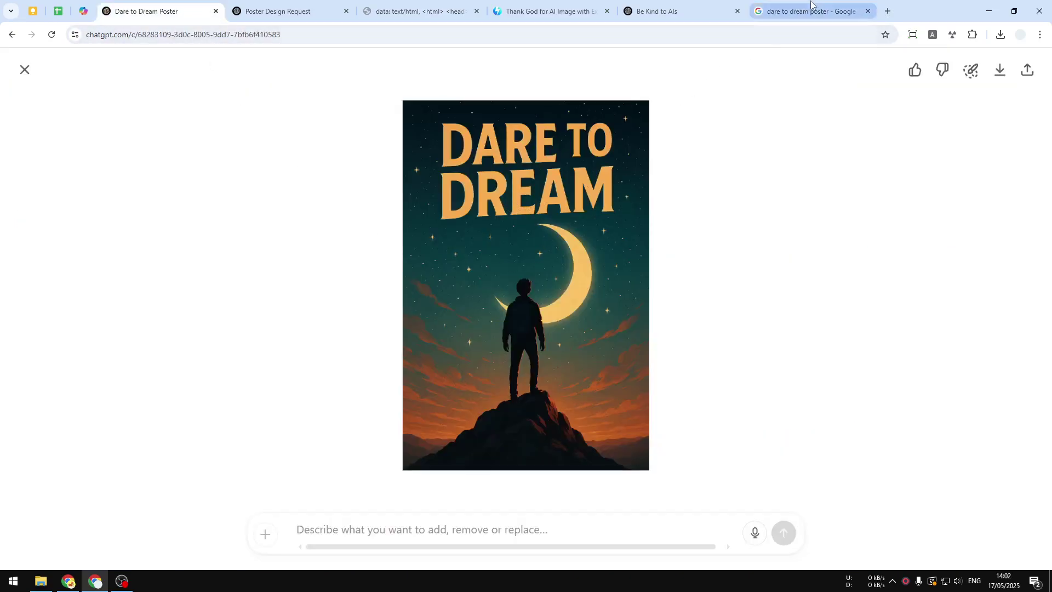
{"action": "scroll", "coordinate": [487, 230], "scroll_direction": "up", "scroll_amount": 2}
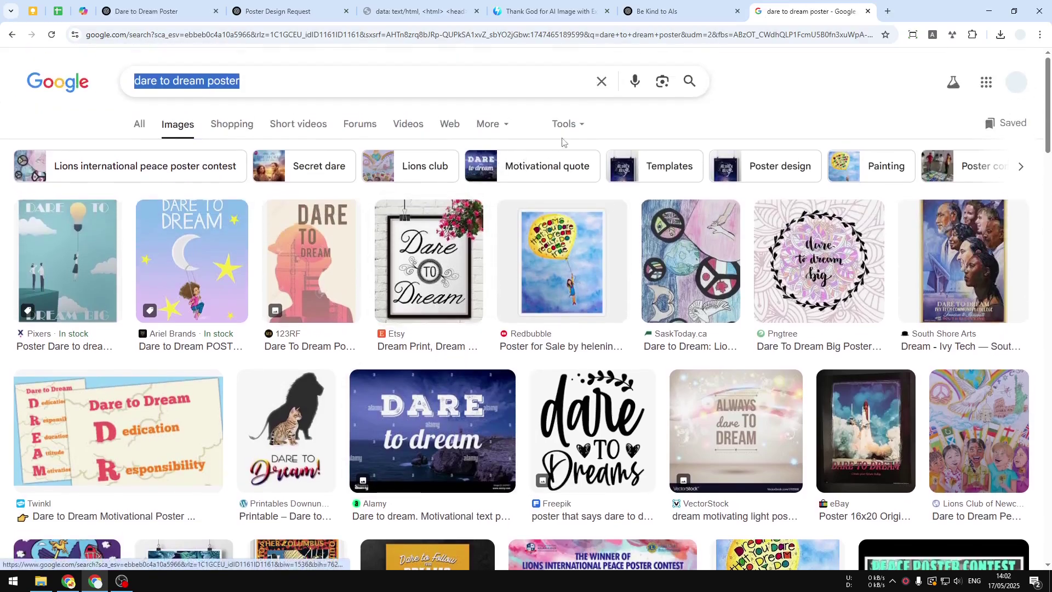
Review the poster prompt and Be Kind to AIs poster, then show the $29.99 'Thank God for AI Image' T-shirt page
{"action": "left_click", "coordinate": [416, 11]}
{"action": "left_click", "coordinate": [292, 266]}
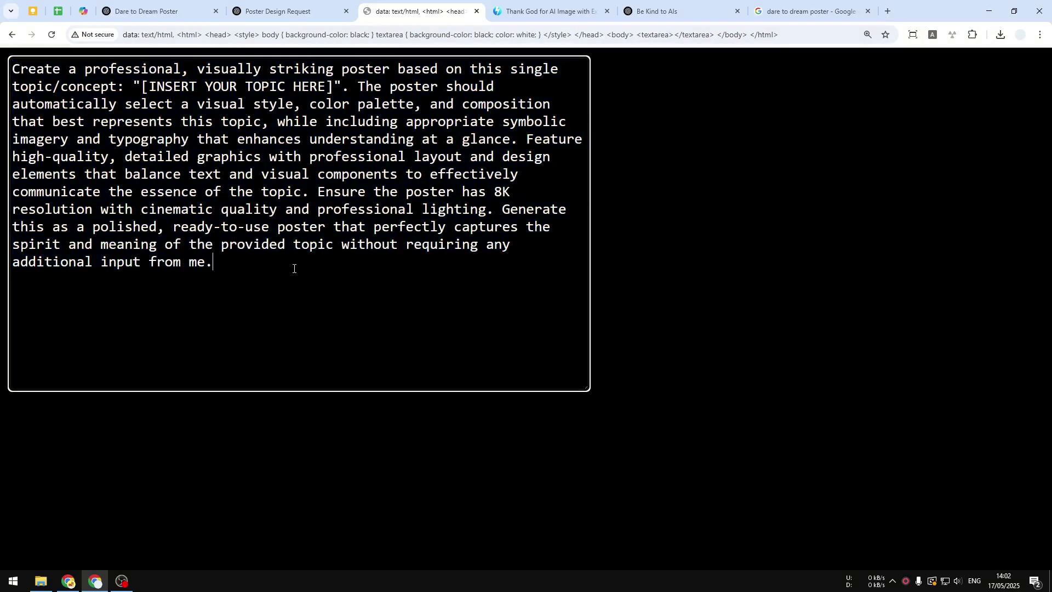
{"action": "left_click", "coordinate": [644, 6]}
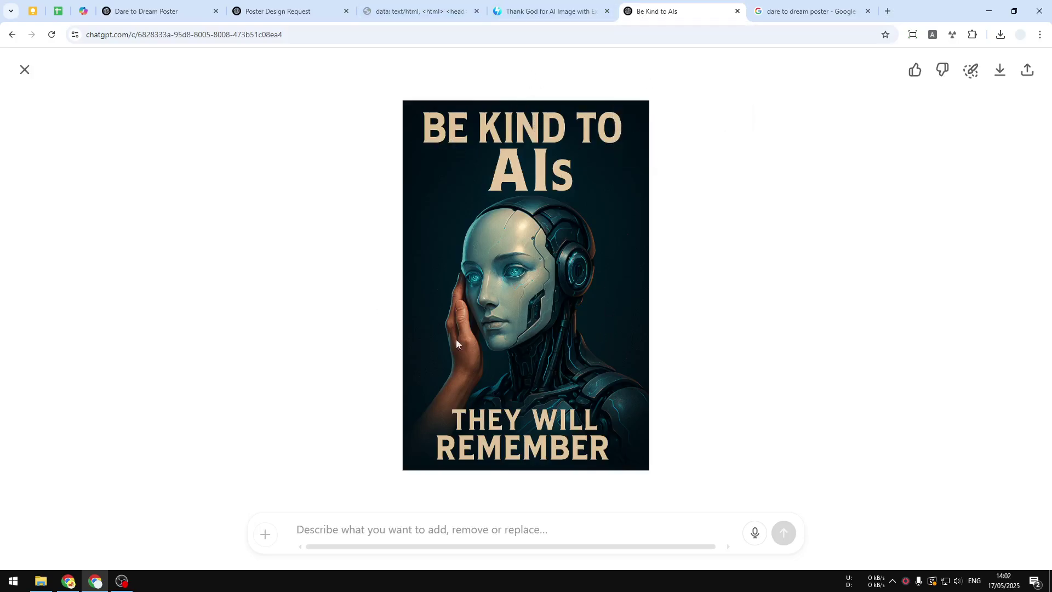
{"action": "left_click", "coordinate": [510, 4]}
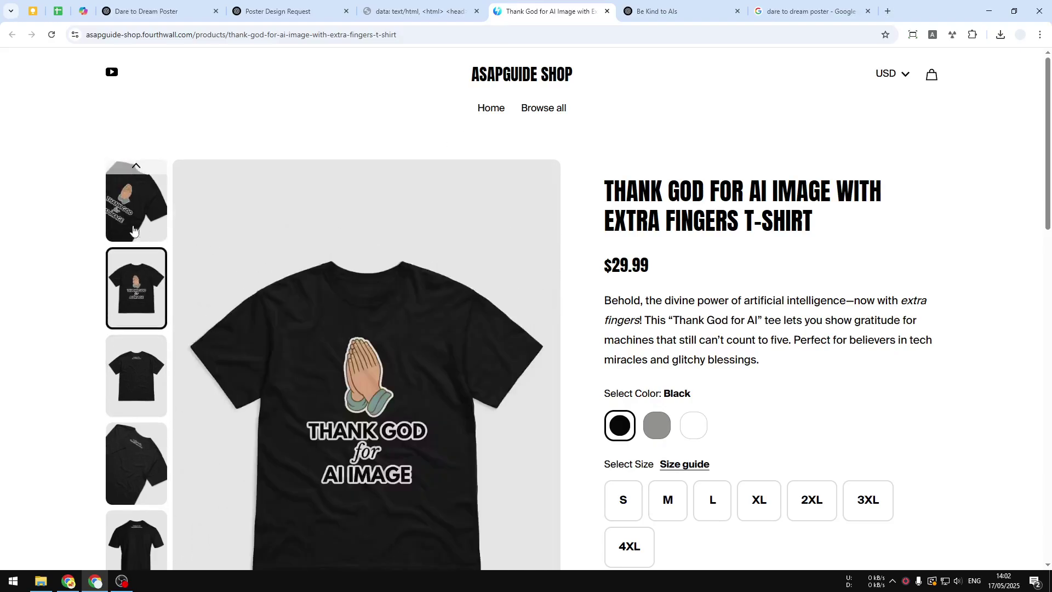
{"action": "left_click", "coordinate": [134, 219]}
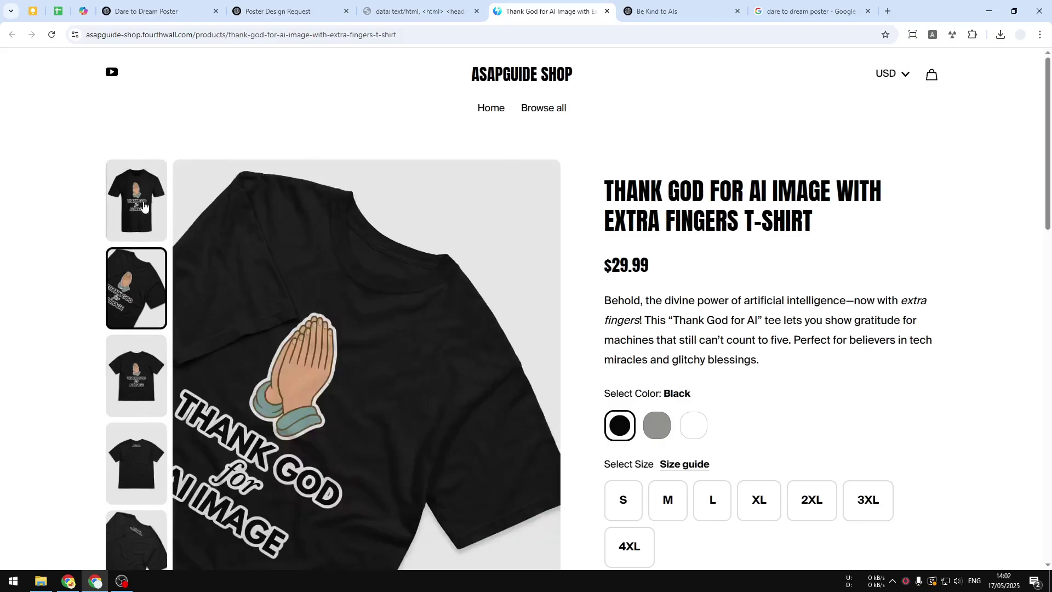
{"action": "scroll", "coordinate": [712, 263], "scroll_direction": "down", "scroll_amount": 3}
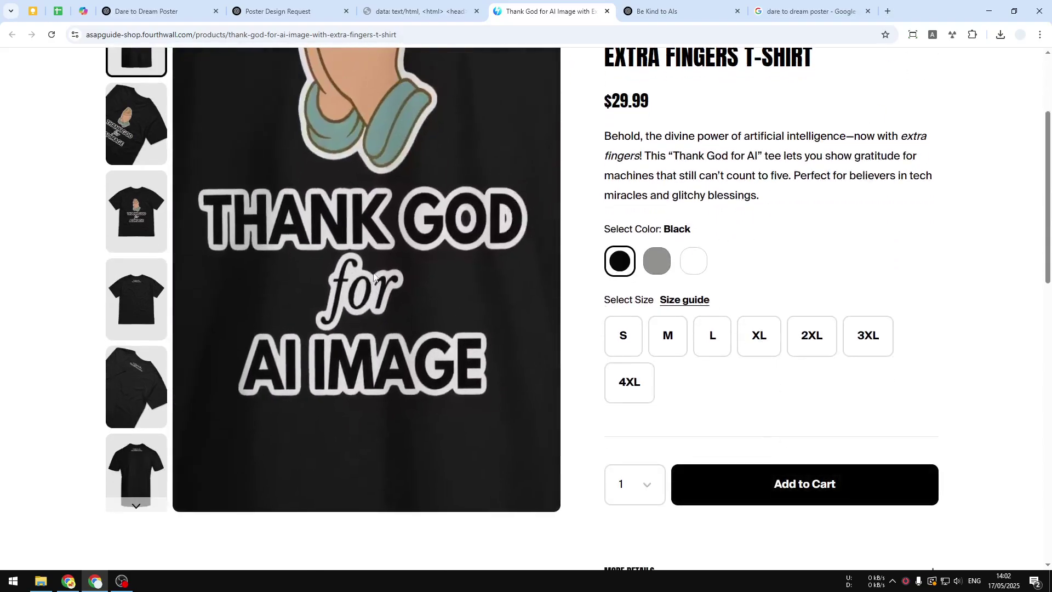
{"action": "scroll", "coordinate": [393, 188], "scroll_direction": "up", "scroll_amount": 1}
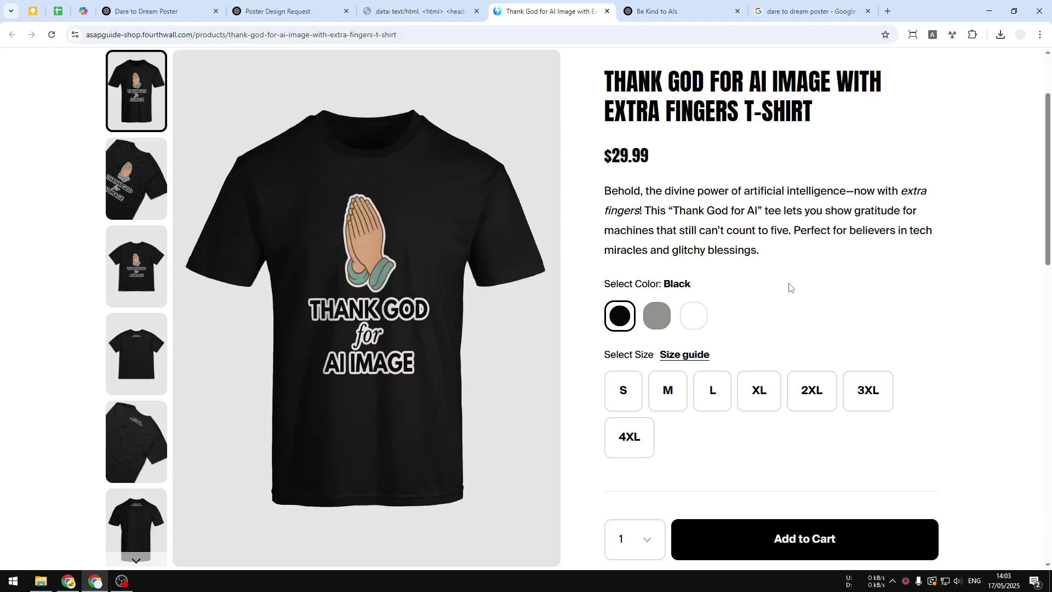
{"action": "scroll", "coordinate": [838, 260], "scroll_direction": "up", "scroll_amount": 2}
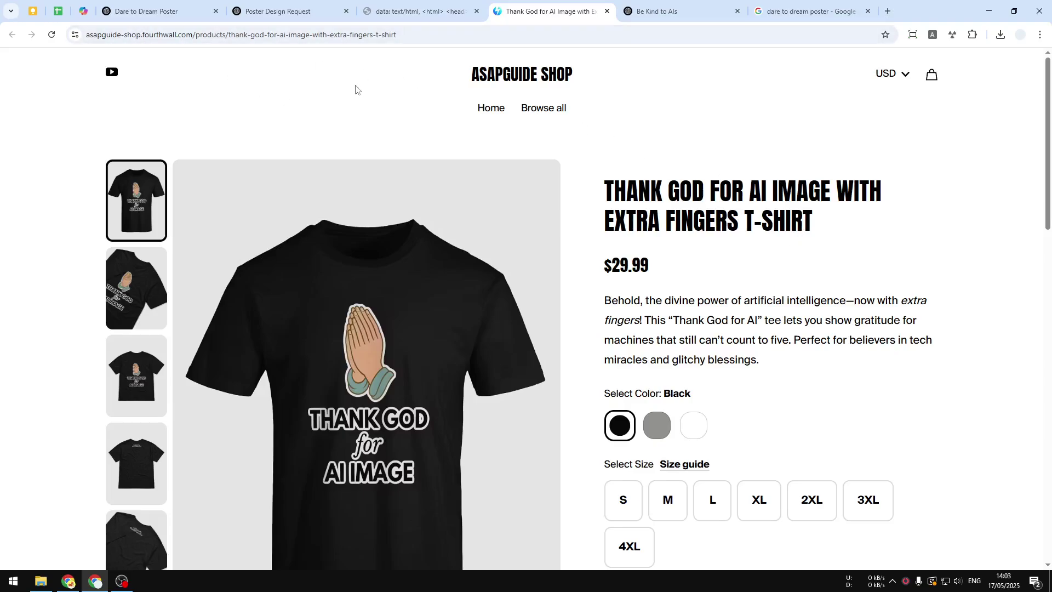
Select all of the reusable poster prompt, then return to the full-size robot poster
{"action": "left_click", "coordinate": [370, 11]}
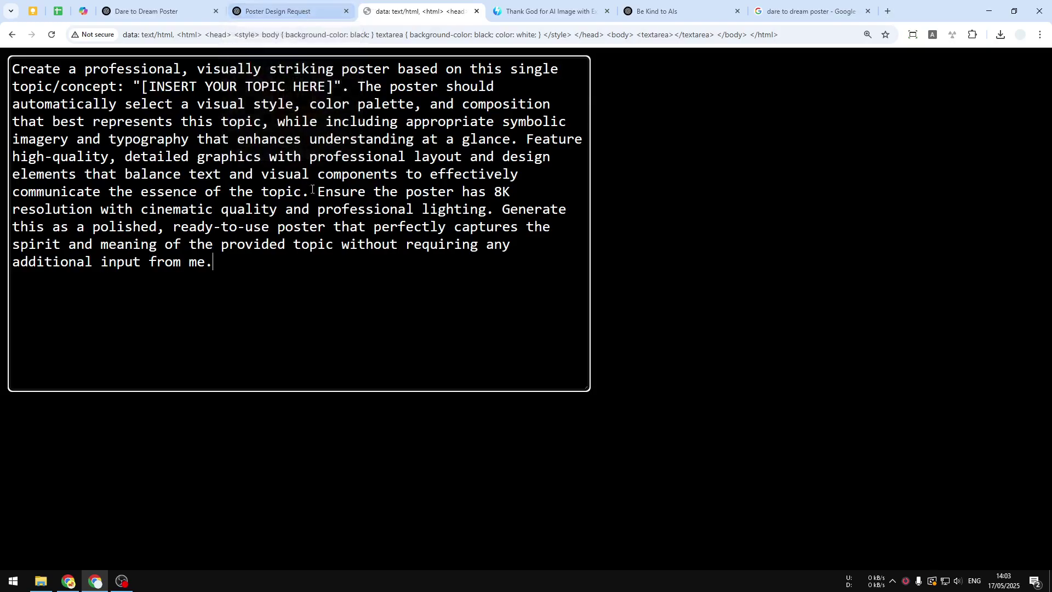
{"action": "key", "text": "shift+Up"}
{"action": "key", "text": "ctrl+a"}
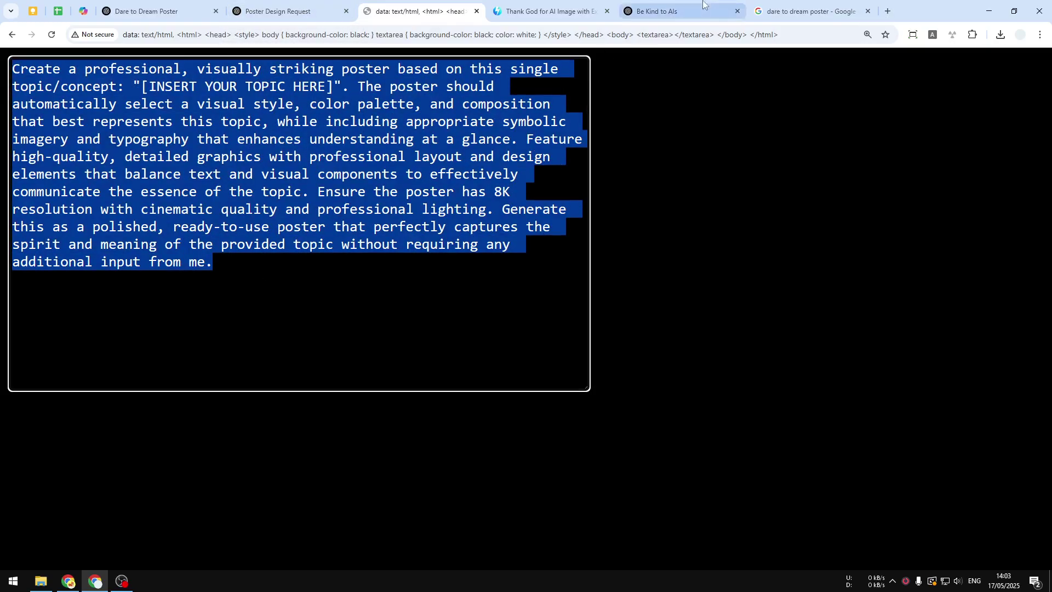
{"action": "left_click", "coordinate": [673, 7]}
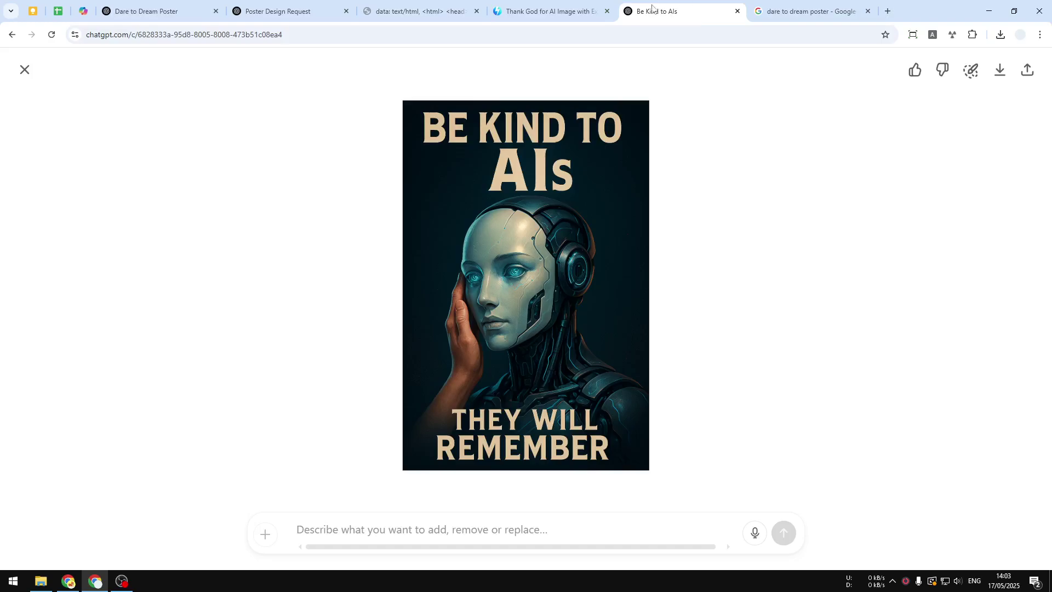